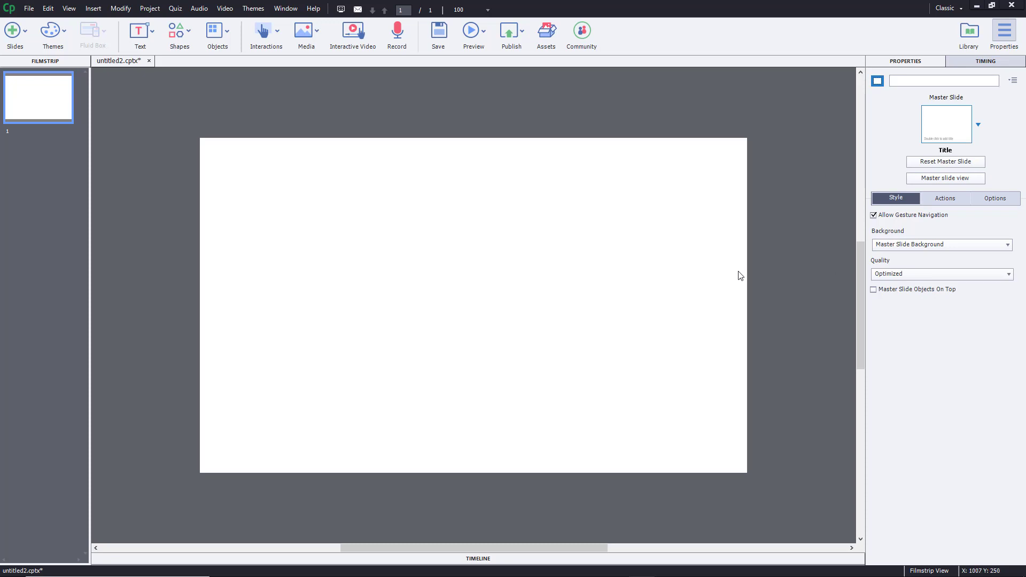
- Insert the town photo 3.jpg onto slide 1 as an image
click(312, 36)
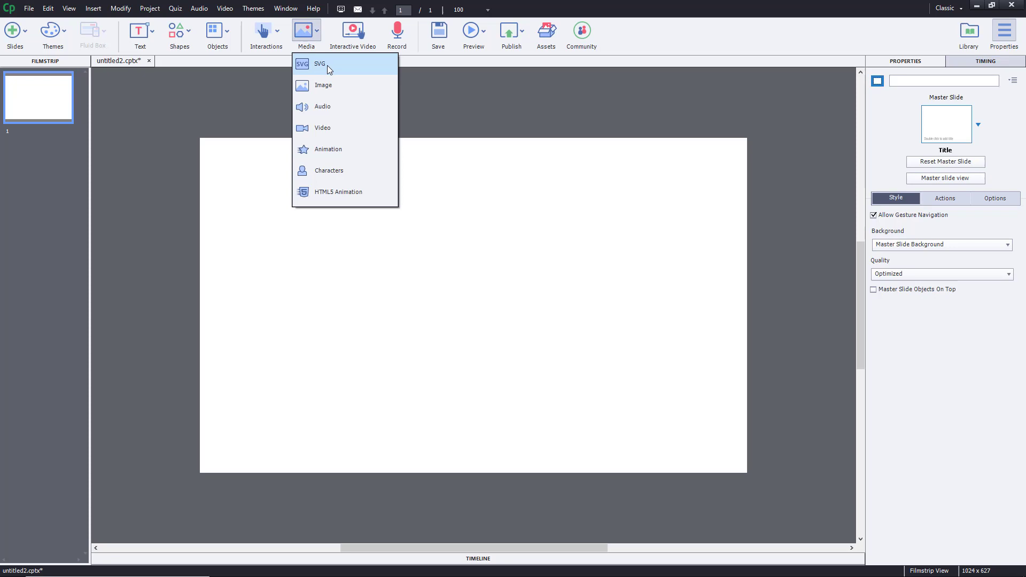
click(343, 88)
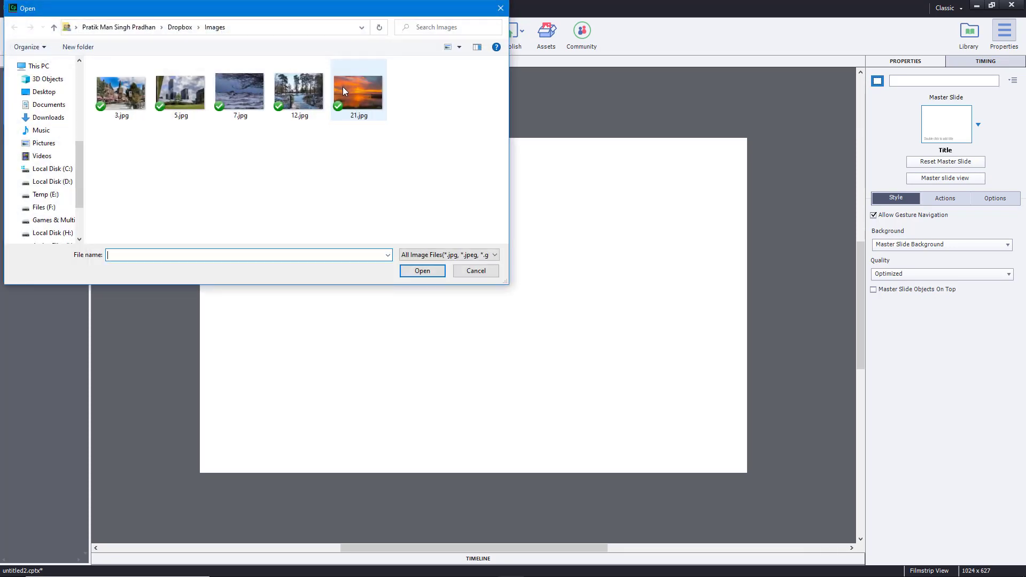
click(128, 107)
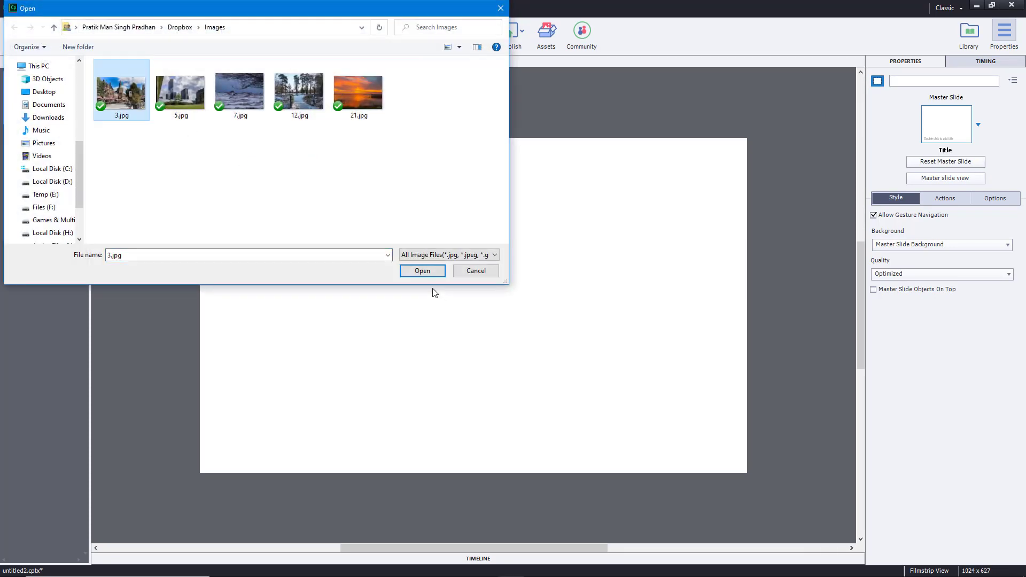
click(427, 268)
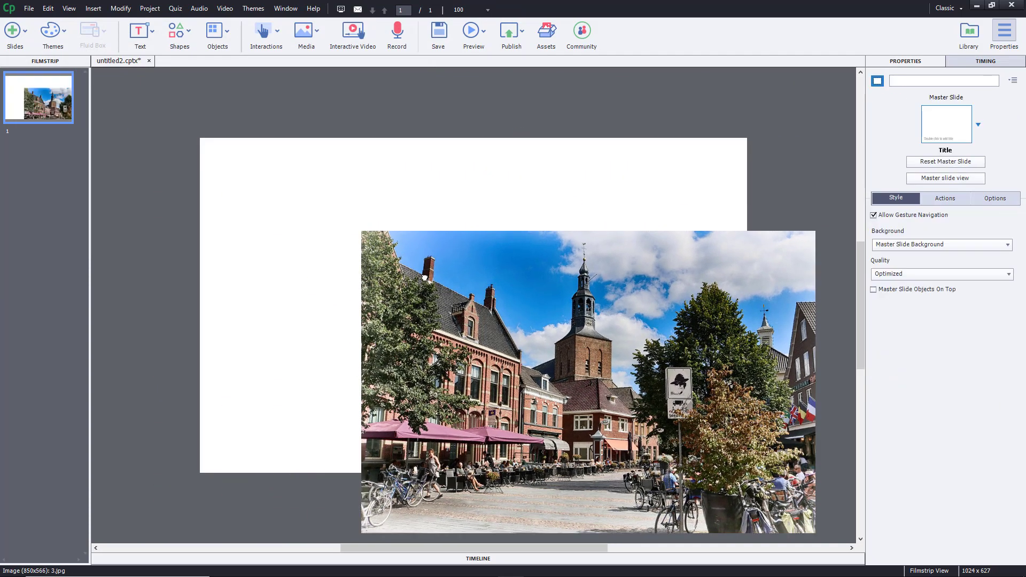
- Shrink the town photo and centre it on the slide
drag(425, 277, 274, 183)
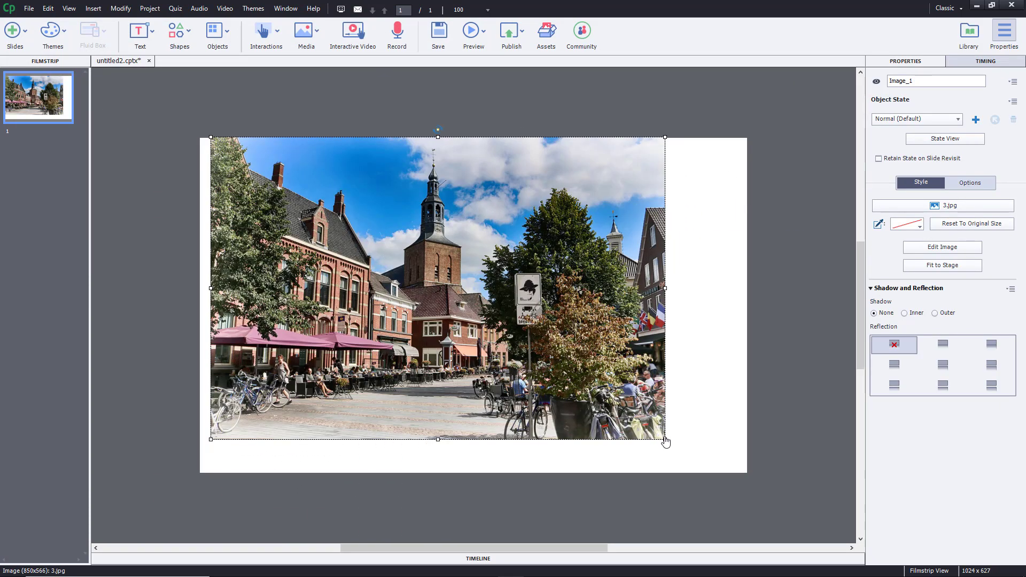
drag(507, 356, 552, 369)
drag(581, 319, 569, 320)
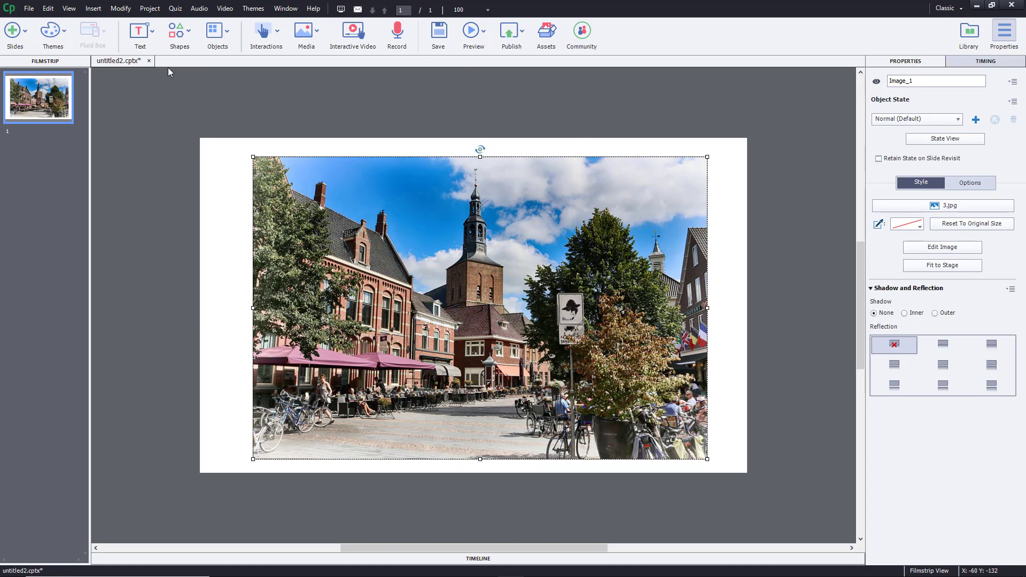
click(219, 37)
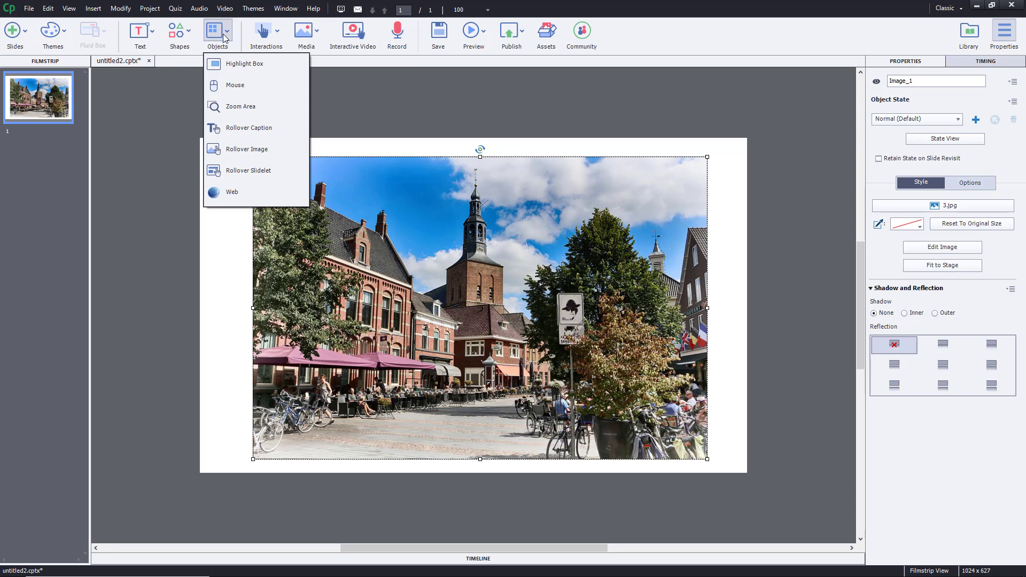
- Add a zoom area and enlarge its destination box over the left buildings
click(256, 109)
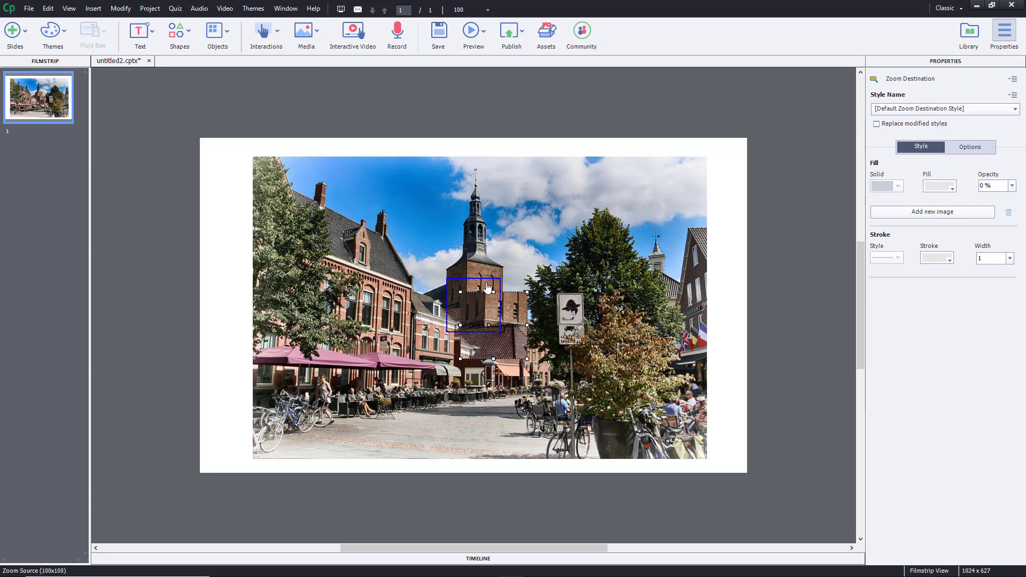
drag(512, 336, 563, 397)
drag(374, 312, 353, 294)
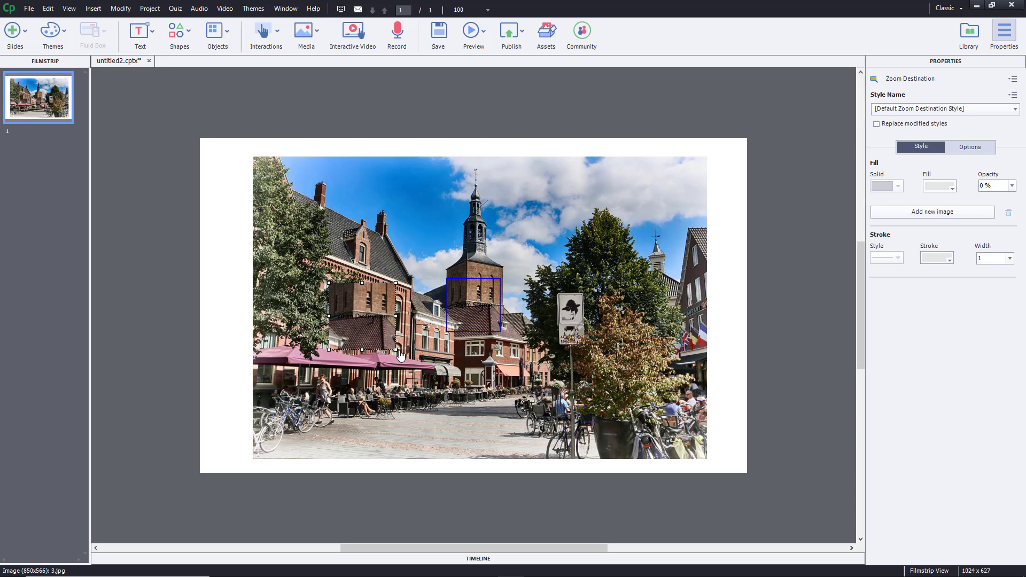
drag(397, 352, 479, 435)
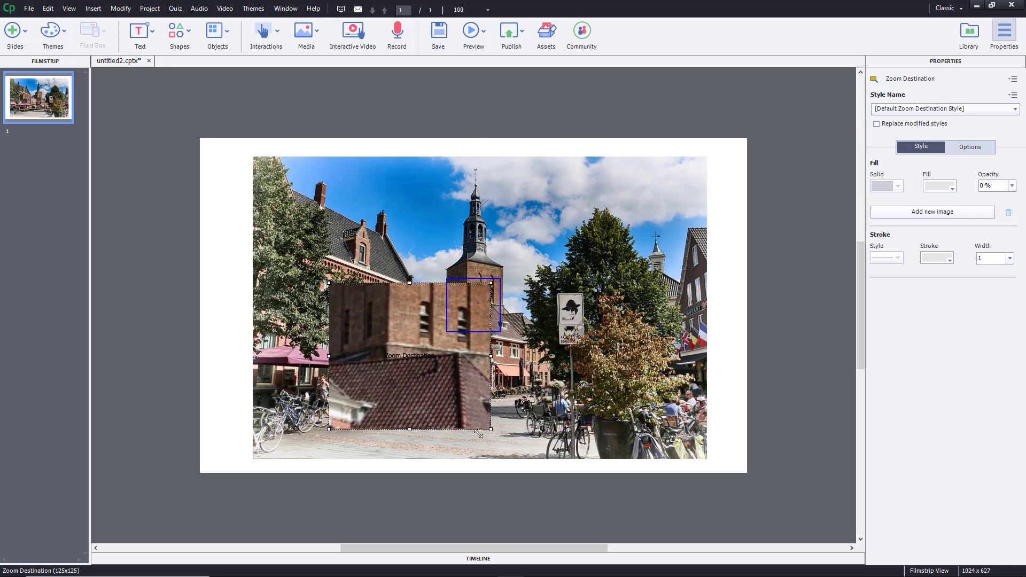
drag(448, 401, 385, 392)
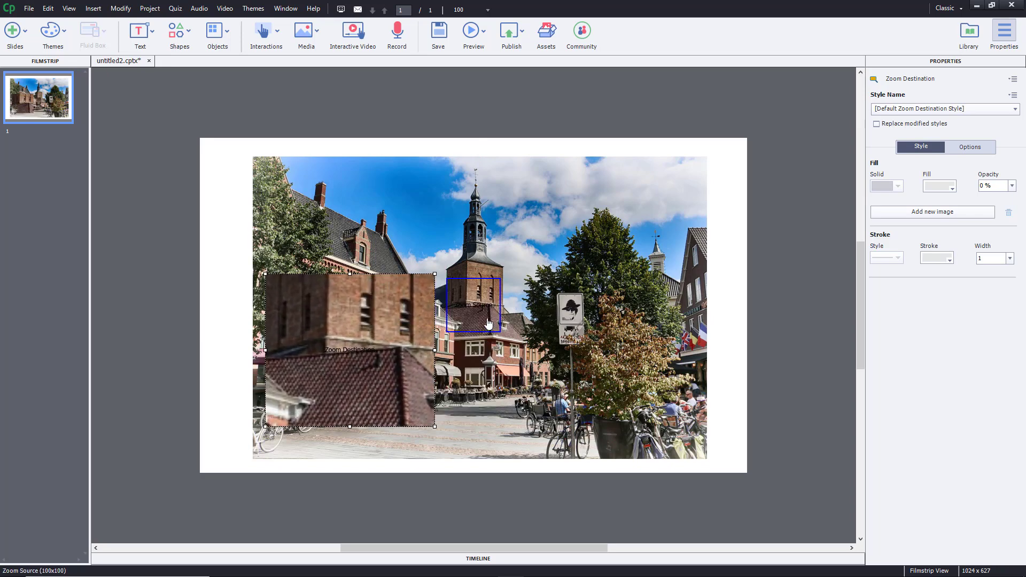
- Move the zoom source onto the street sign and shift the magnified view up-right
click(501, 319)
drag(507, 313, 594, 318)
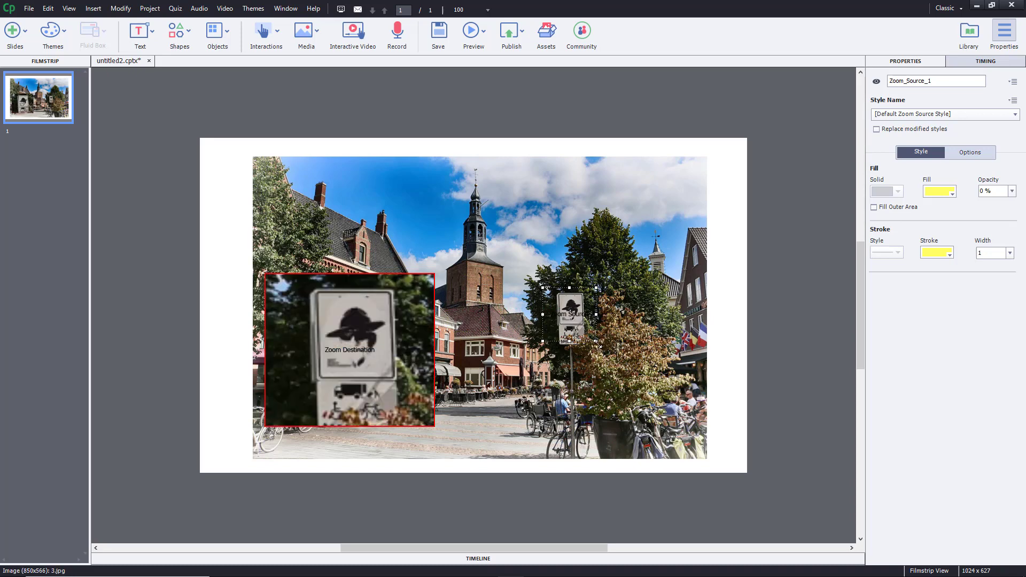
drag(406, 345, 433, 317)
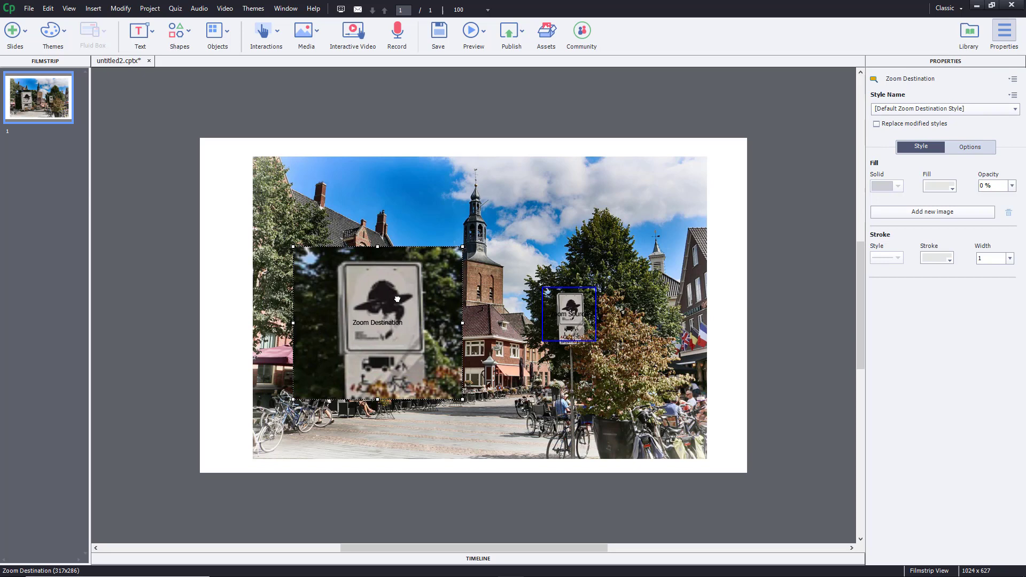
- Nudge the zoom destination up, try 20% fill opacity, then return it to 0%
drag(397, 299, 400, 290)
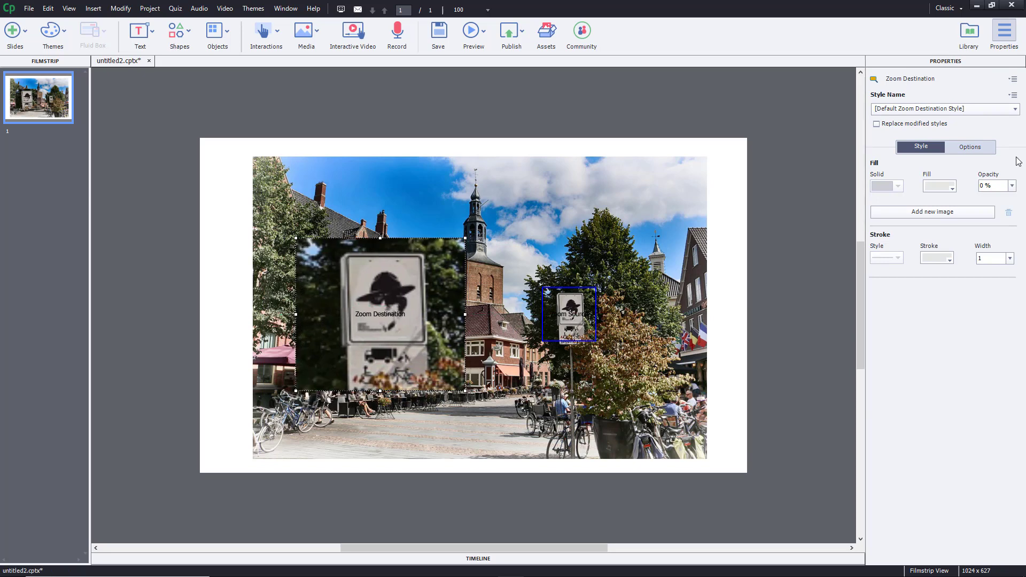
click(1011, 186)
click(1000, 221)
click(1011, 185)
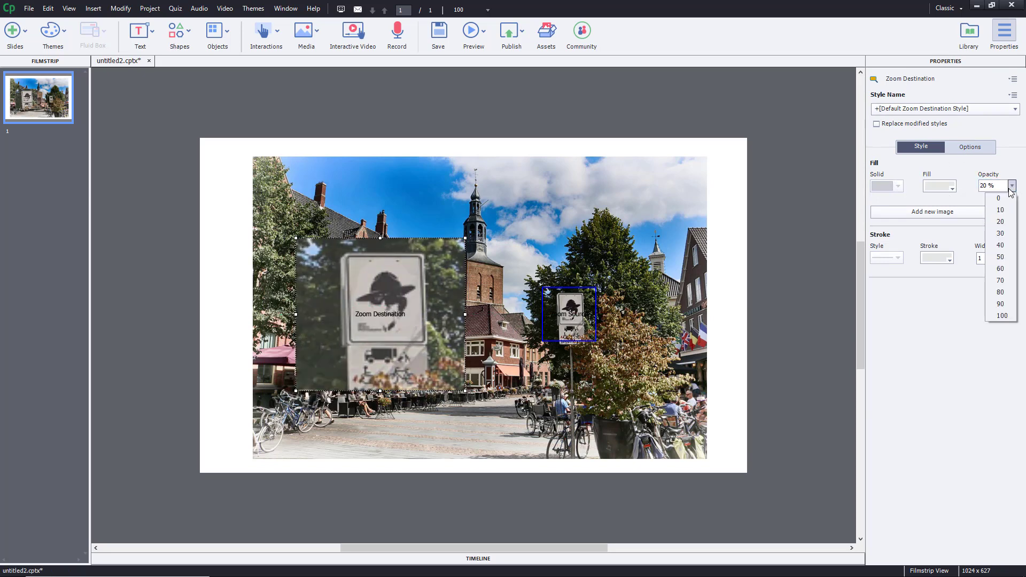
click(1009, 198)
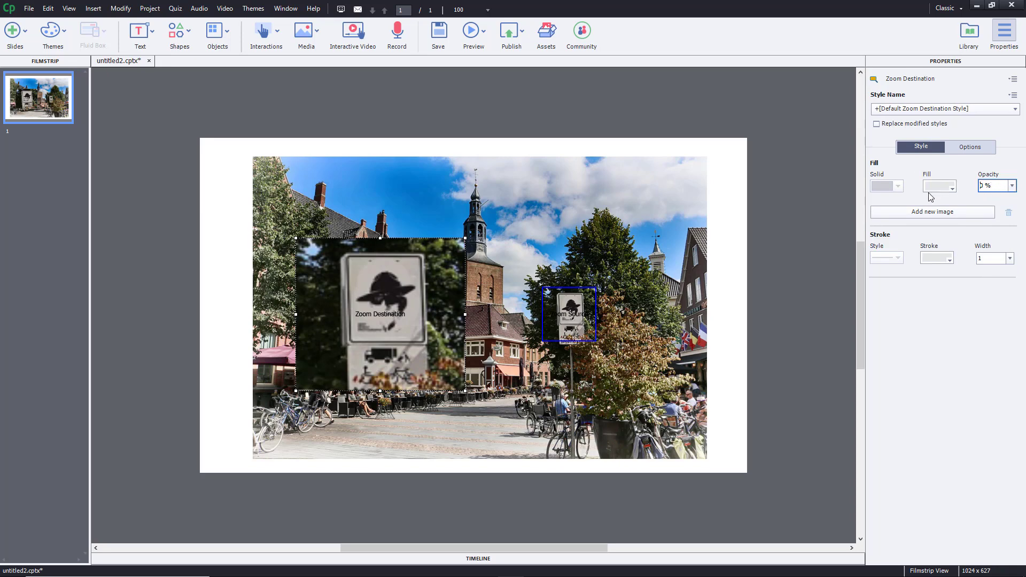
- Try 3.jpg as the destination's image fill, then undo it
click(972, 214)
click(535, 266)
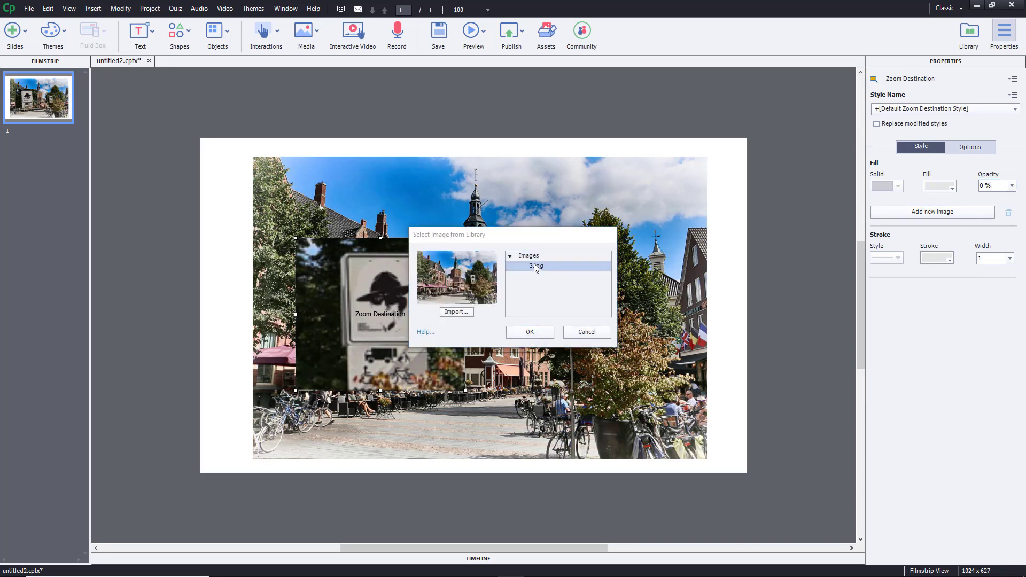
click(529, 332)
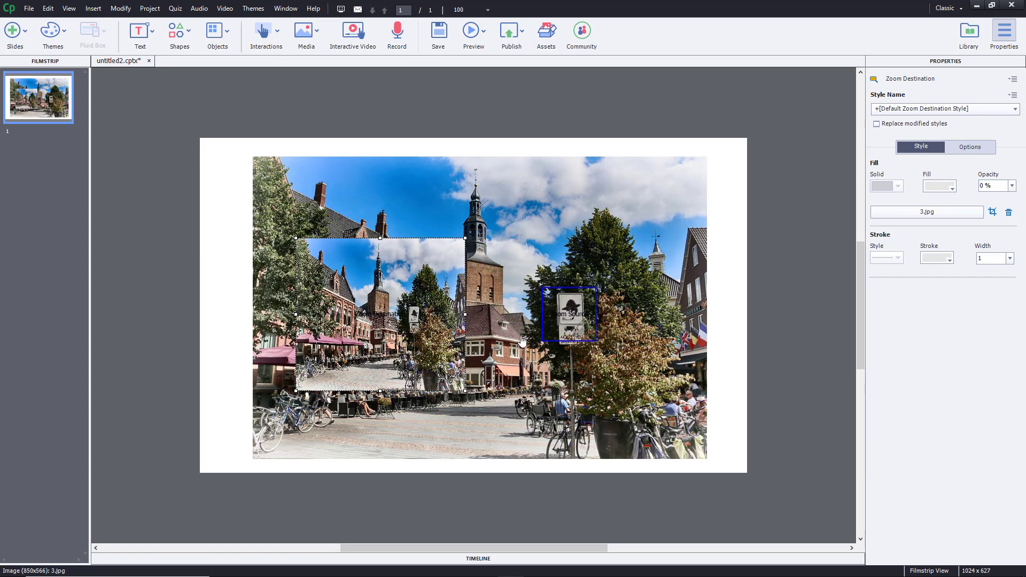
key(ctrl+z)
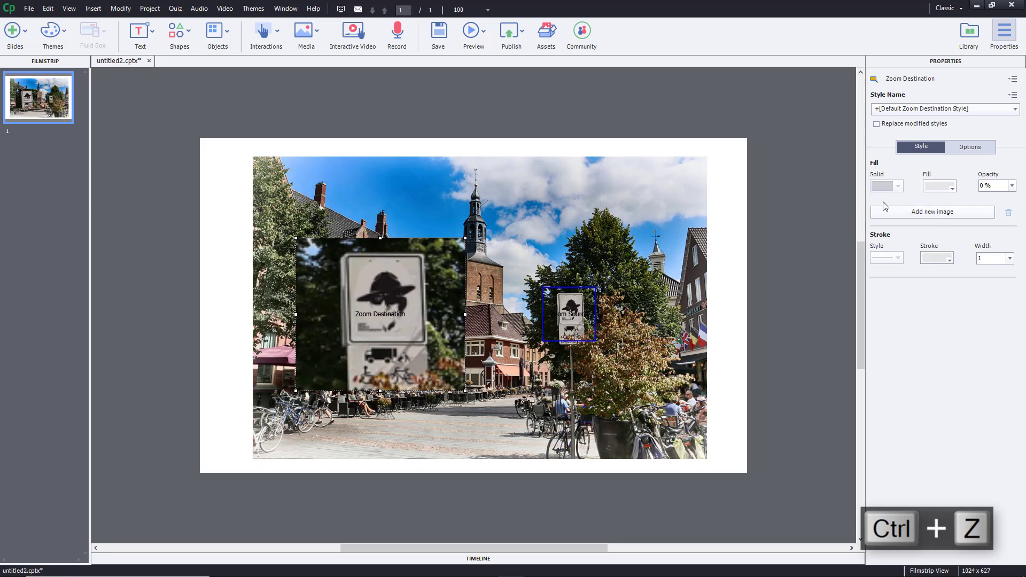
- Set the zoom destination fill to light cyan, leaving its opacity at 0%
click(1011, 185)
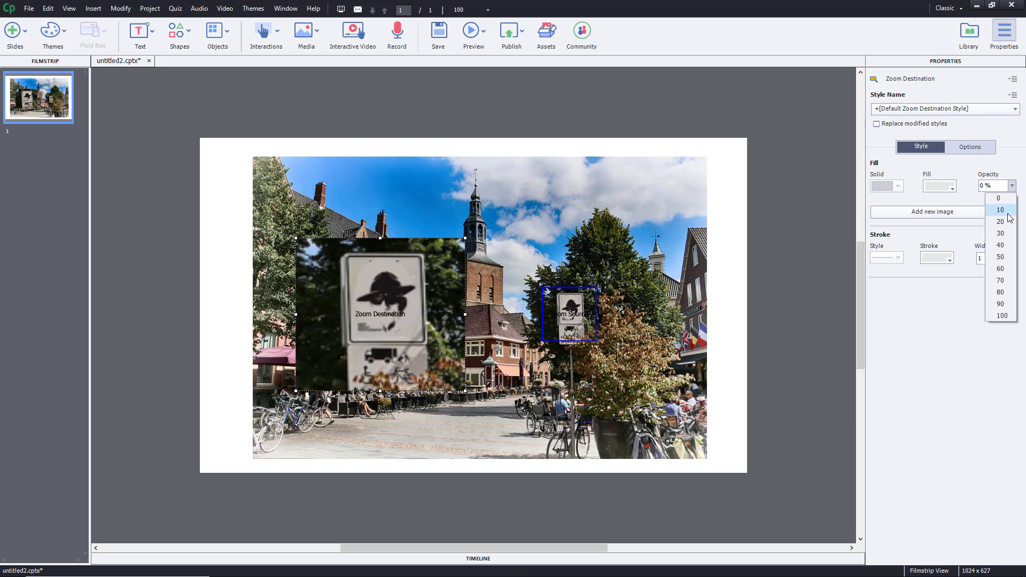
click(997, 246)
click(939, 186)
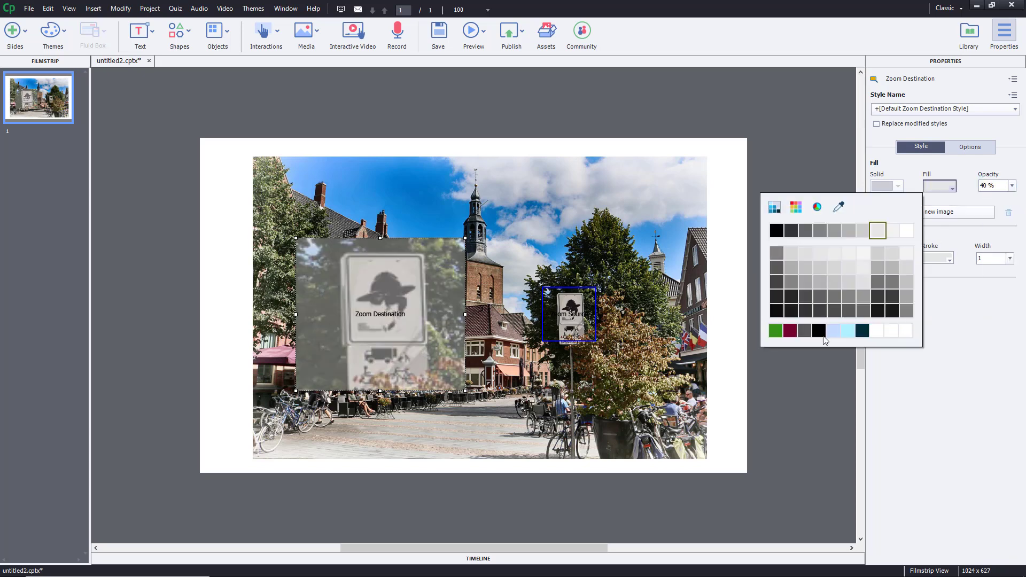
click(846, 331)
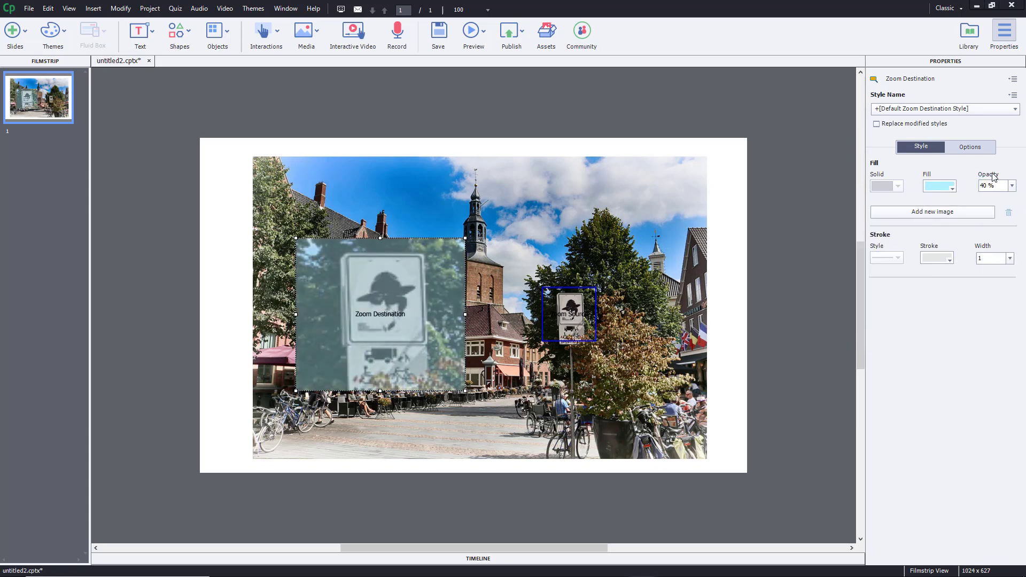
click(1011, 185)
click(999, 199)
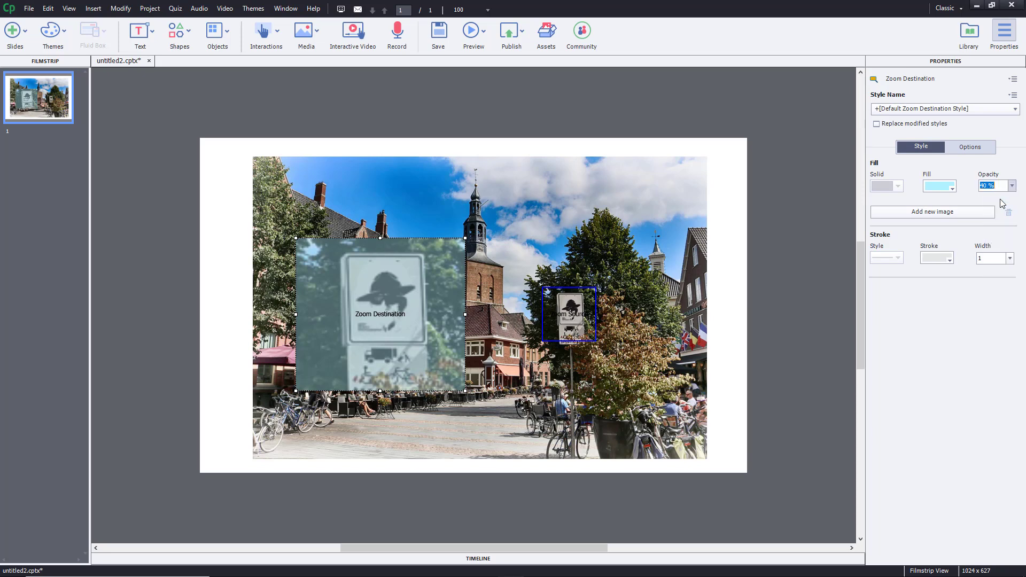
- Give the zoom destination a white stroke with width 10
click(946, 260)
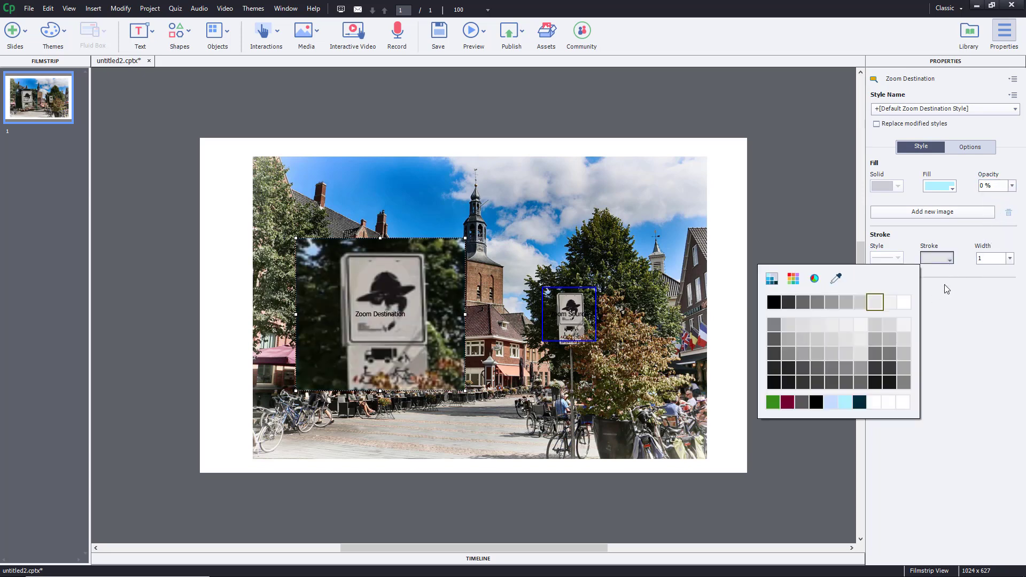
click(906, 307)
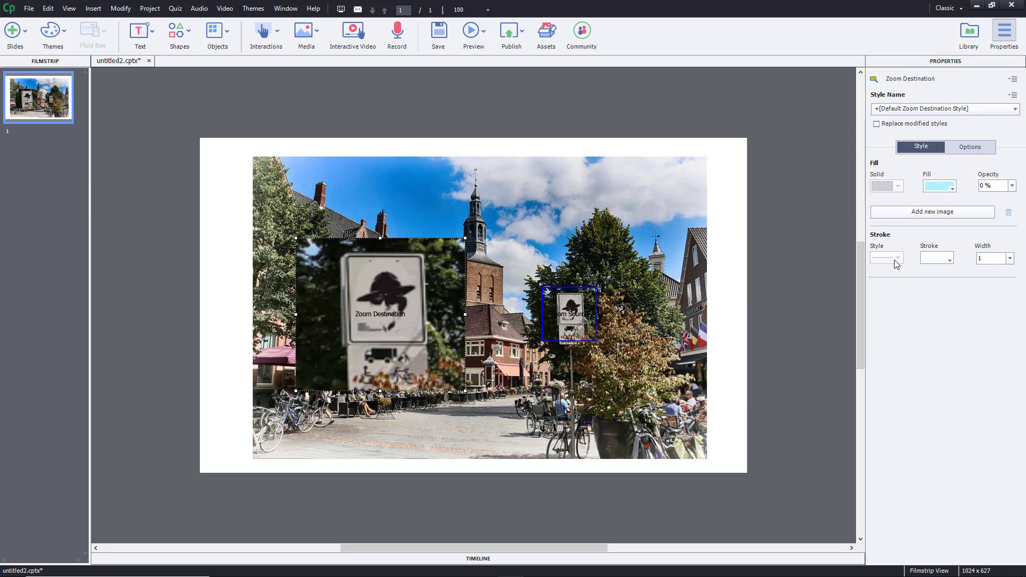
click(1009, 258)
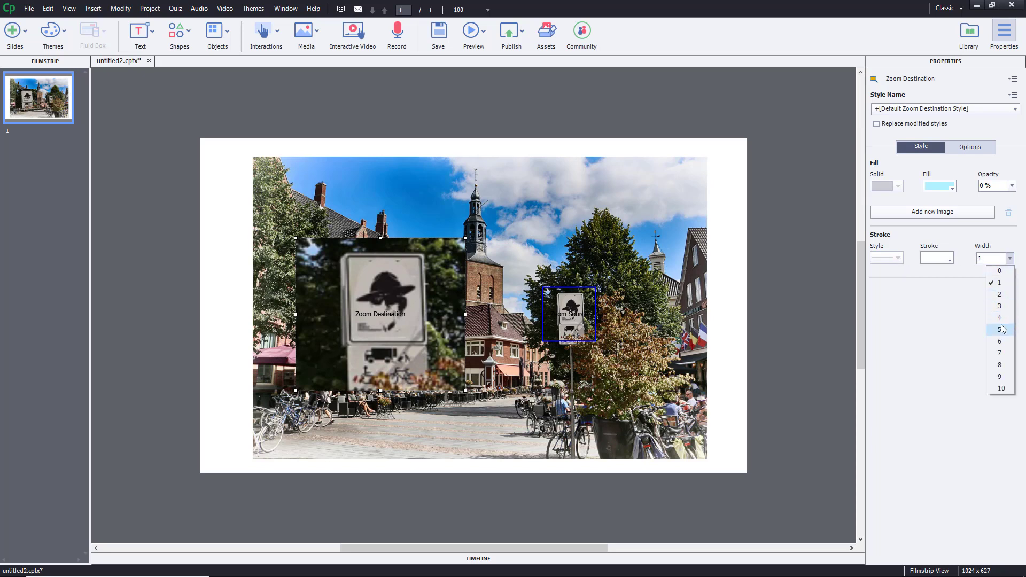
click(1000, 329)
click(1009, 259)
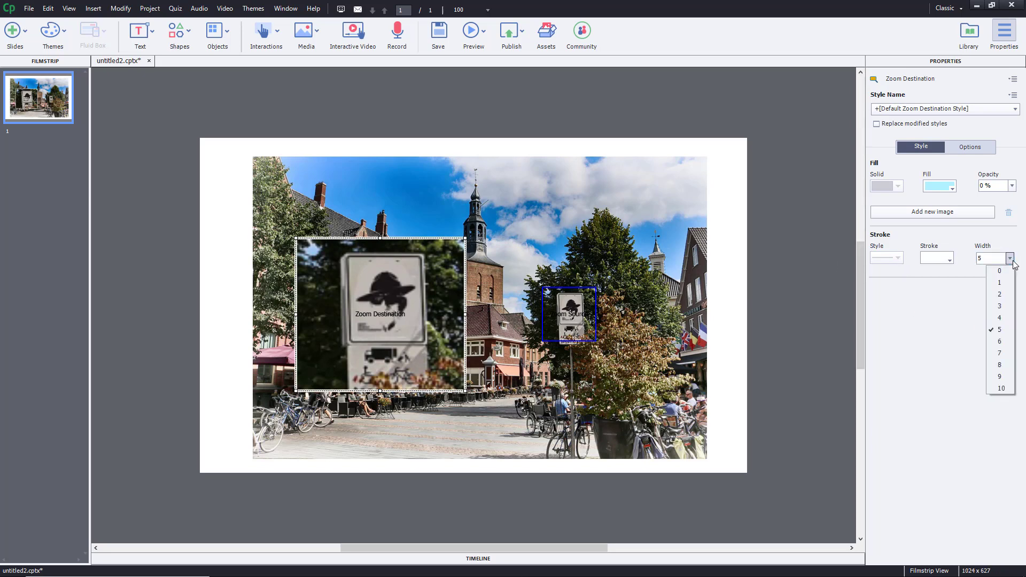
click(1001, 388)
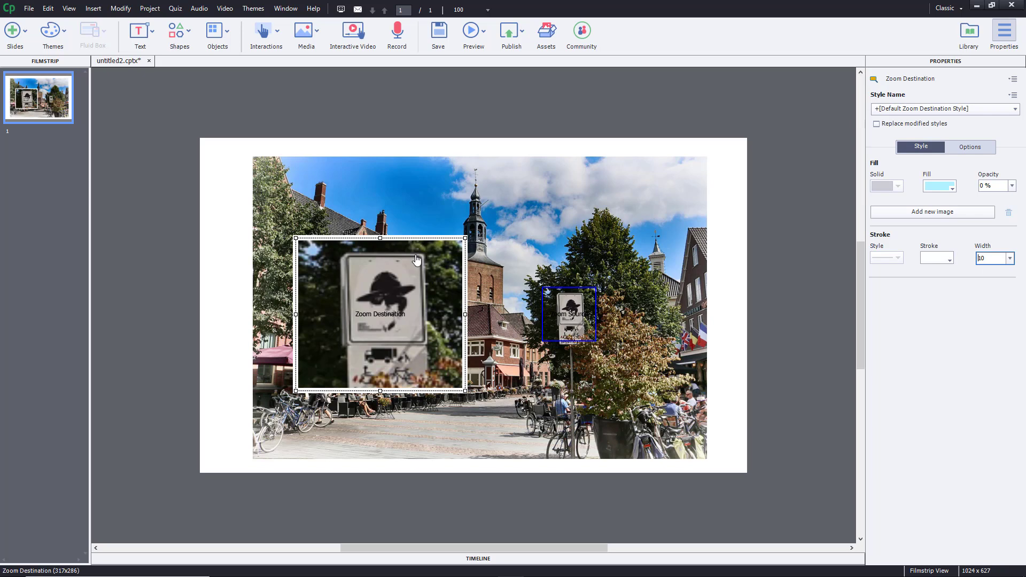
click(762, 273)
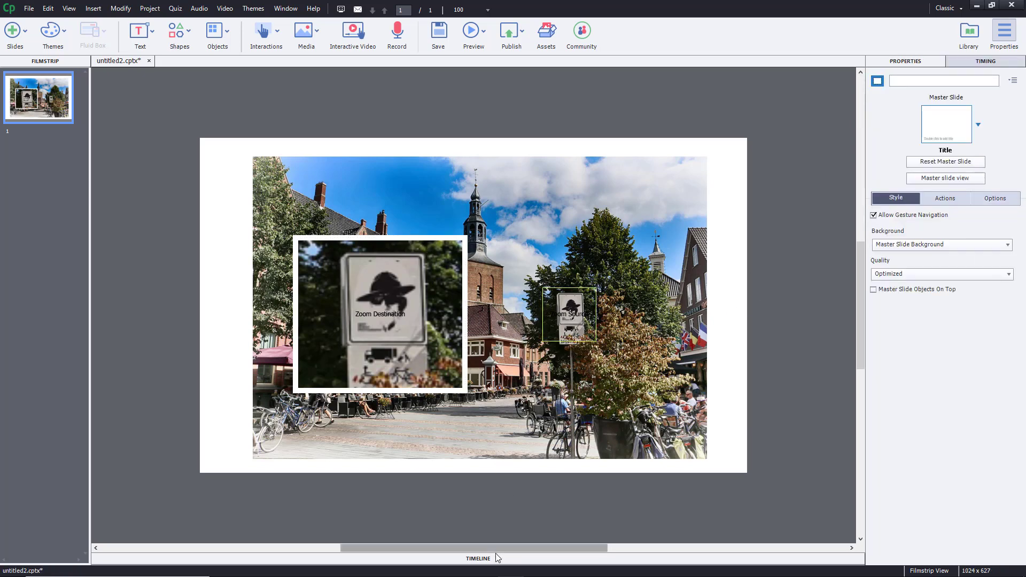
- In the Timeline, move the Zoom_Source_1 and Image_1 bars to start at 0 seconds
click(478, 559)
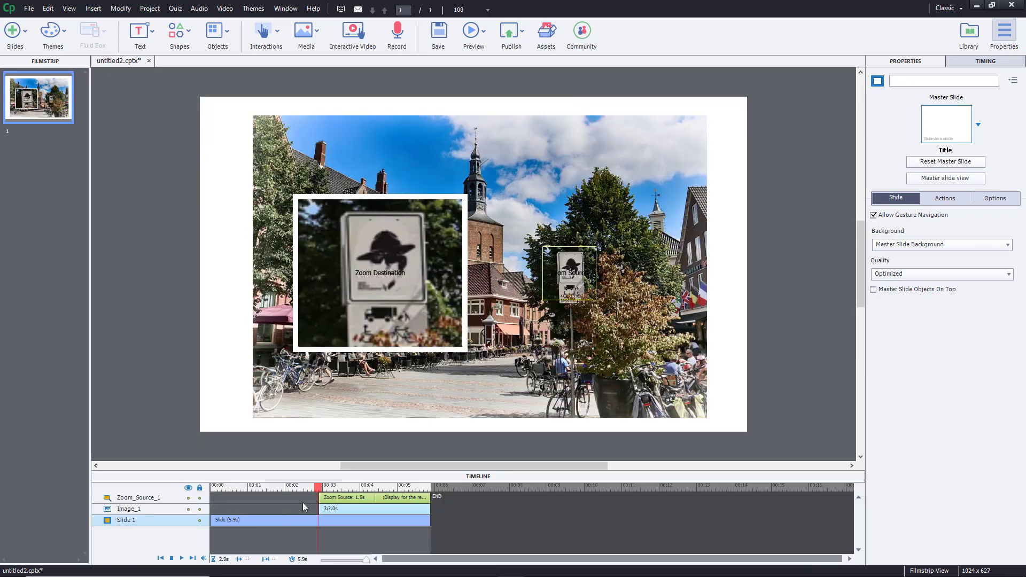
click(319, 486)
drag(322, 487, 295, 487)
click(337, 498)
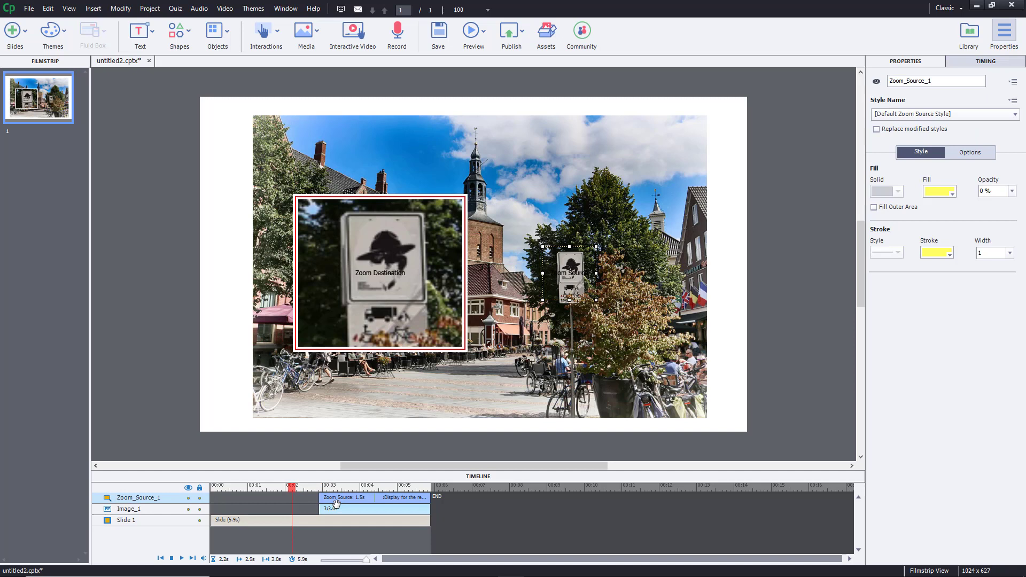
shift+click(337, 507)
drag(340, 497, 228, 479)
click(225, 486)
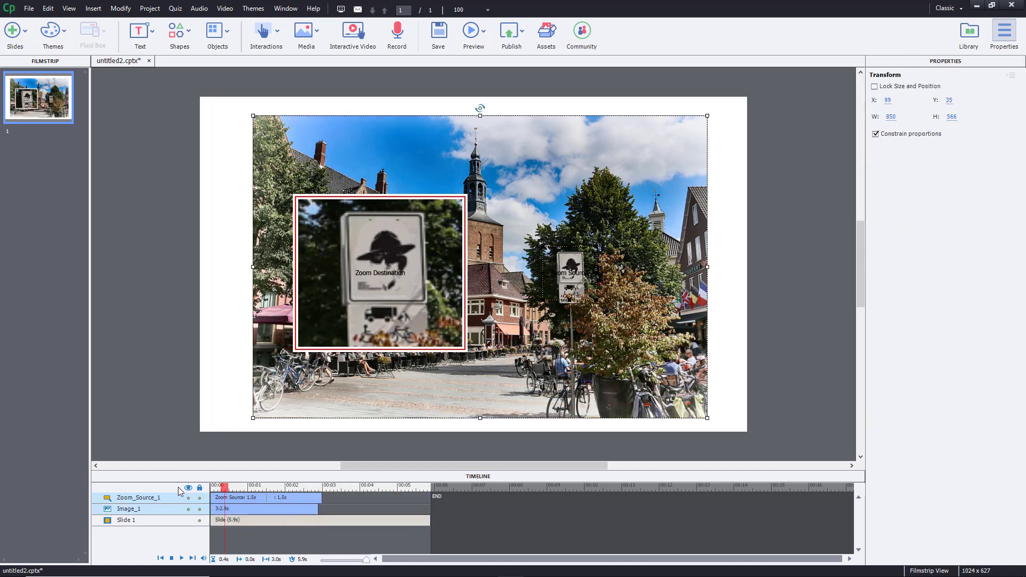
click(212, 487)
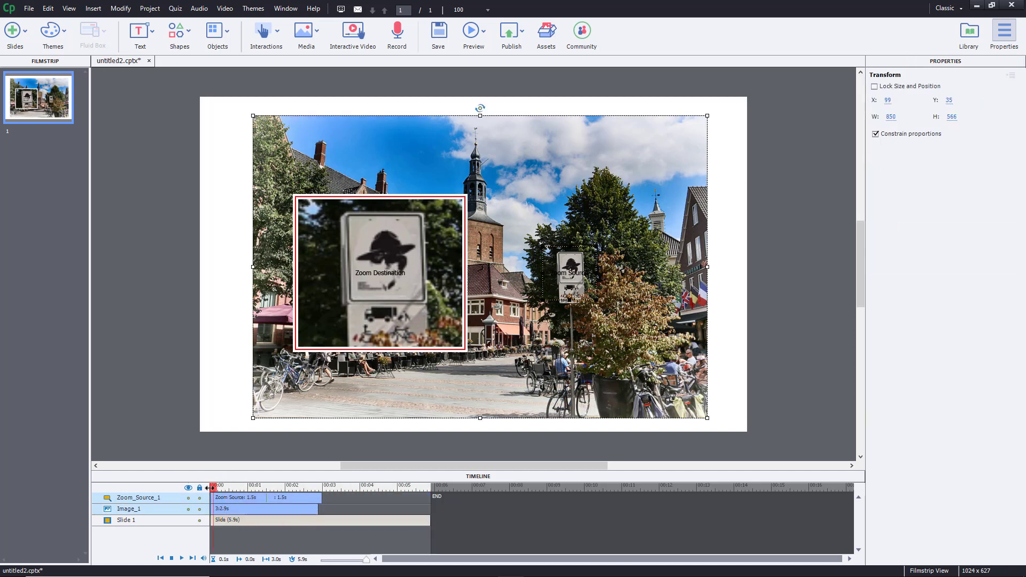
- Preview the slide, then shorten slide 1 to 3.0 seconds
click(483, 31)
click(495, 66)
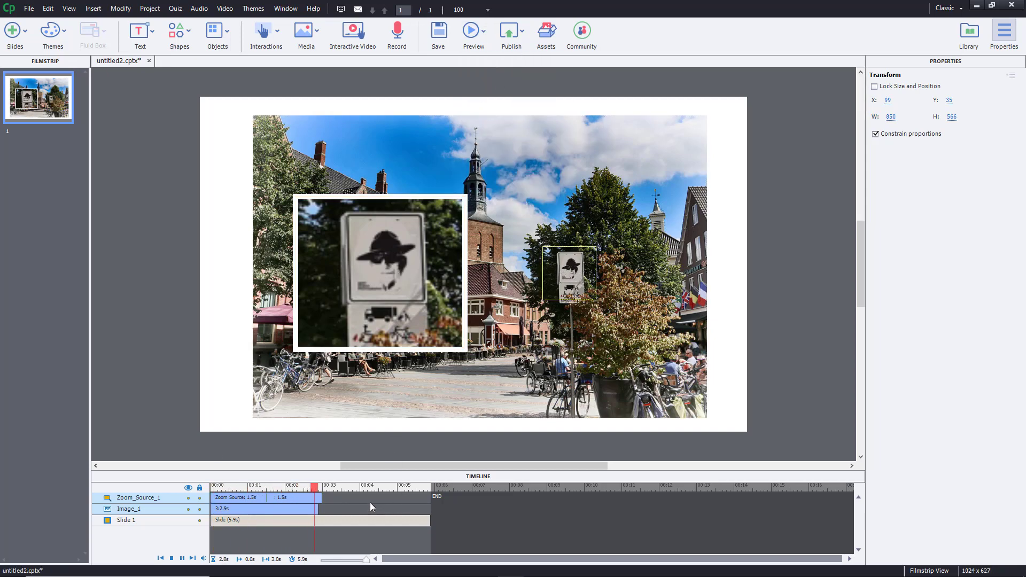
click(308, 501)
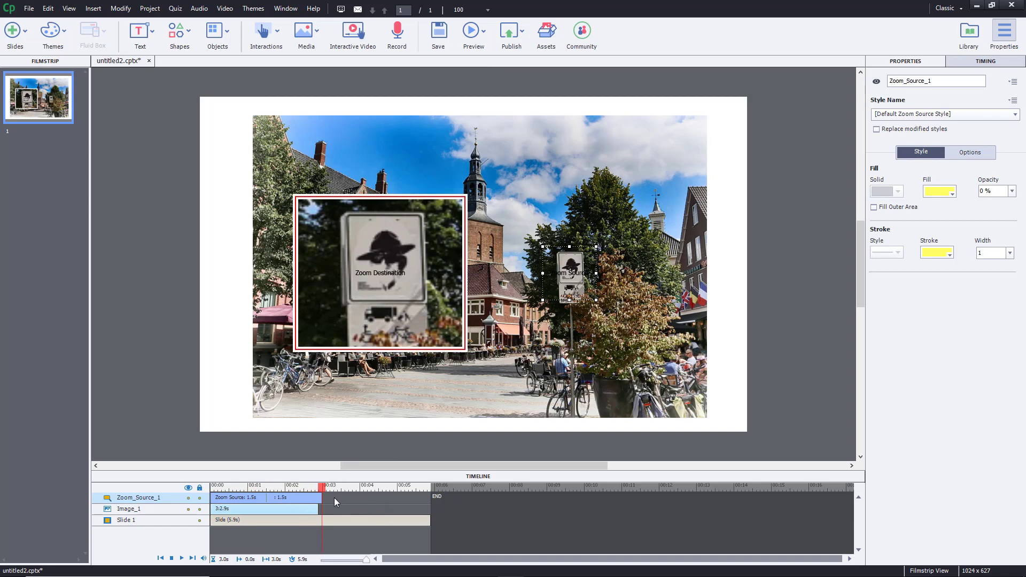
click(512, 32)
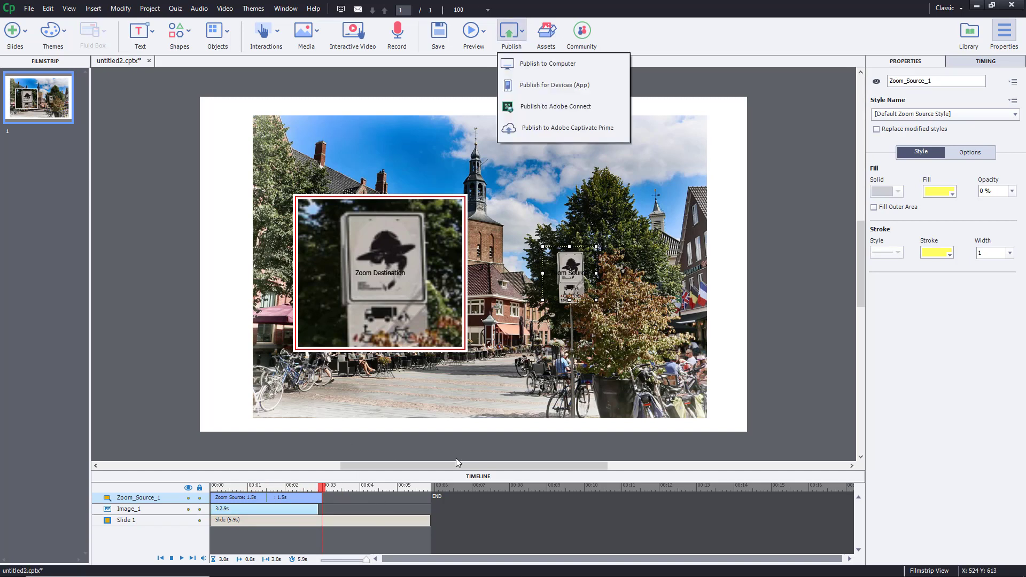
drag(431, 526, 321, 510)
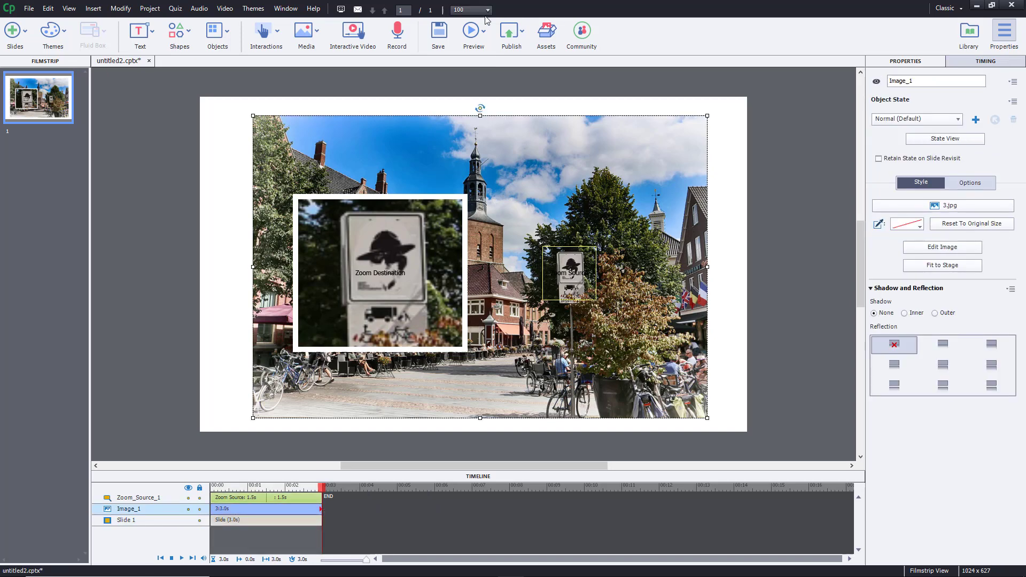
click(473, 32)
click(513, 86)
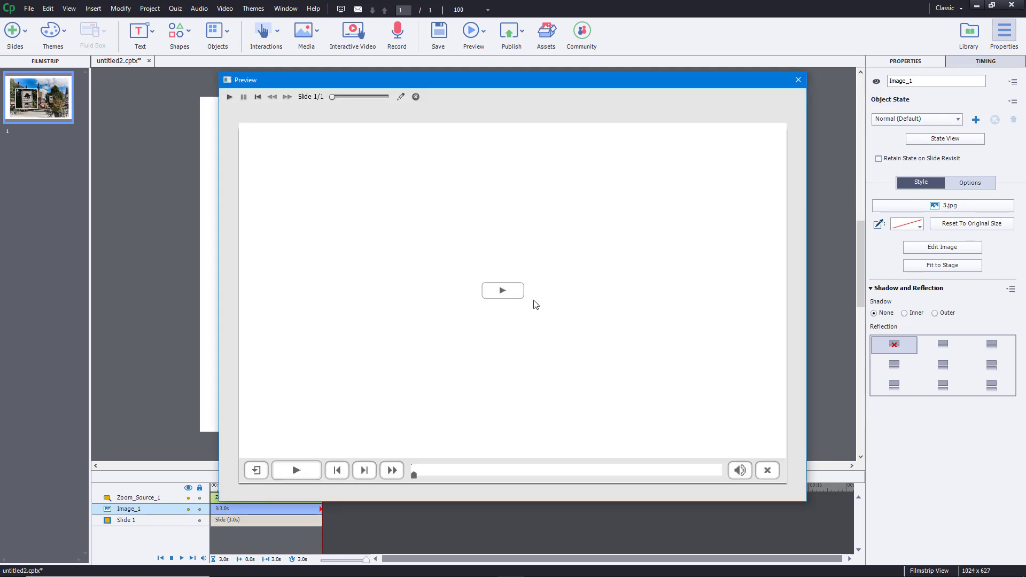
click(510, 295)
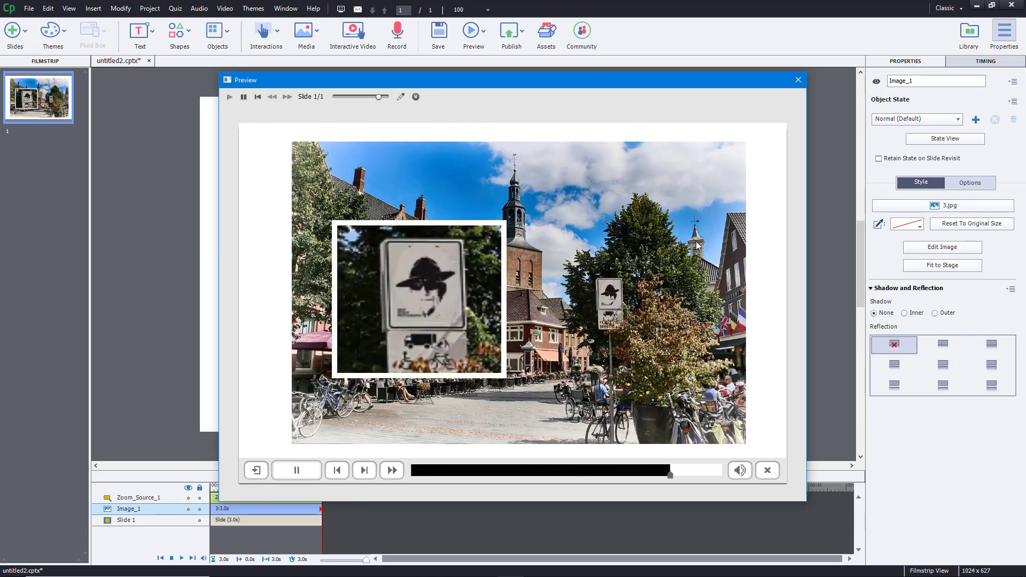
click(797, 80)
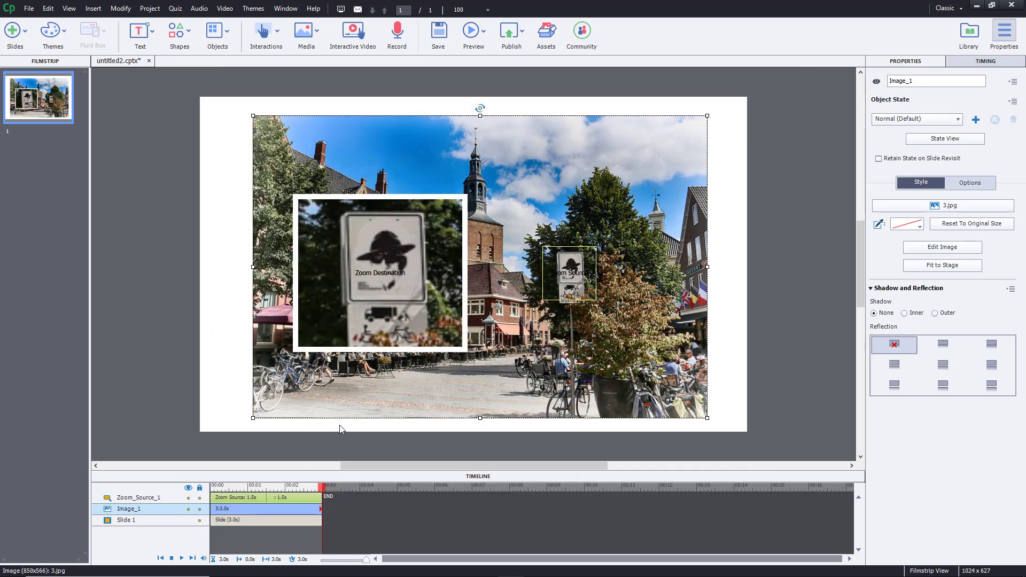
- Delay Zoom_Source_1 to about 2.8s and extend Image_1 back to start at 0s
drag(322, 489, 426, 521)
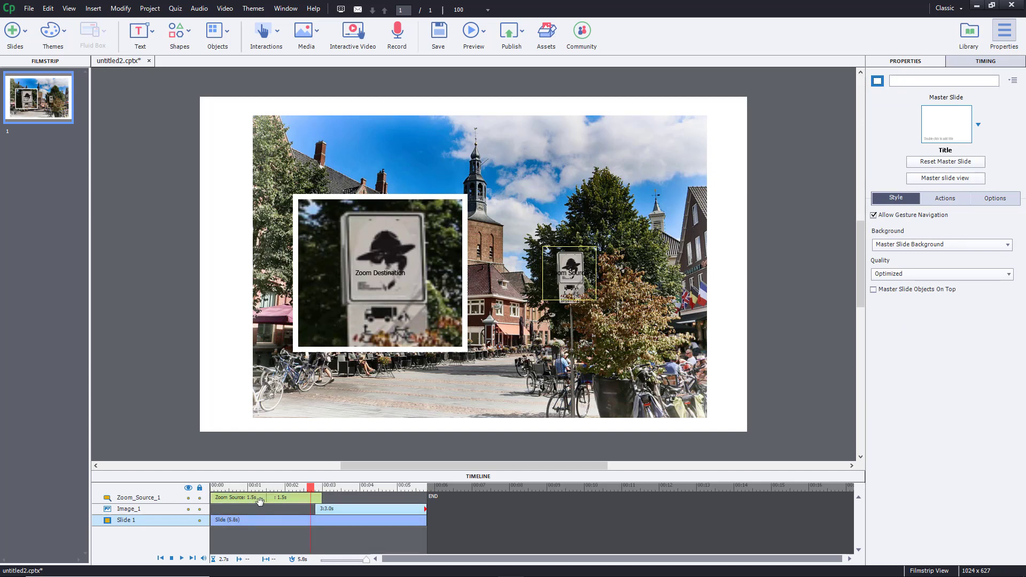
drag(258, 501, 361, 501)
click(259, 488)
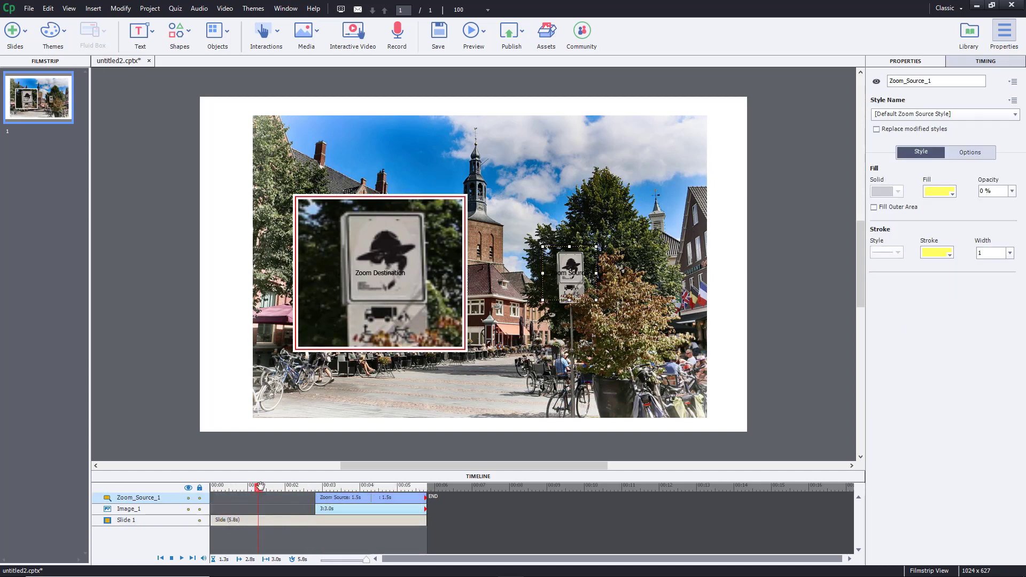
click(216, 487)
drag(317, 512, 176, 523)
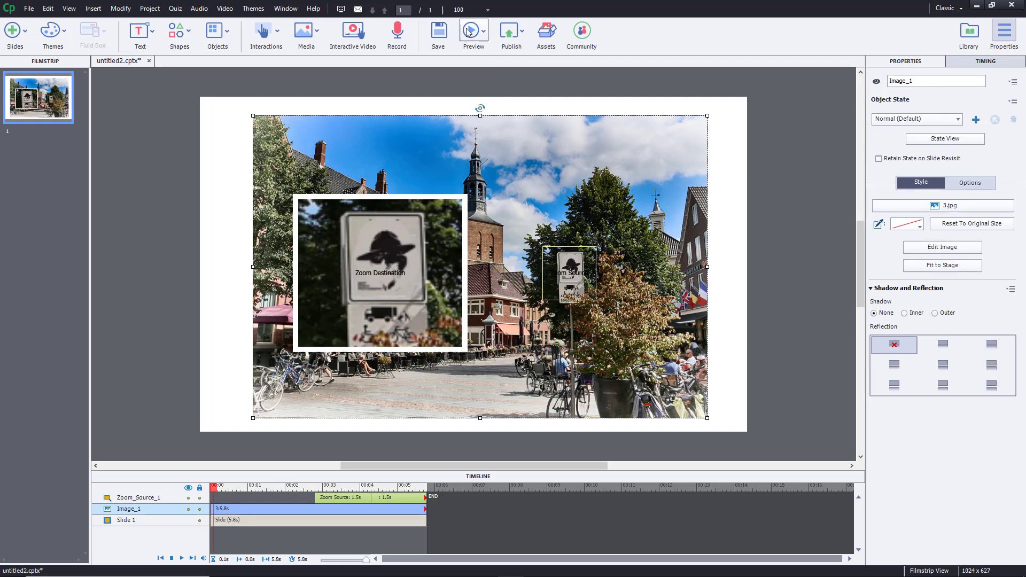
click(479, 34)
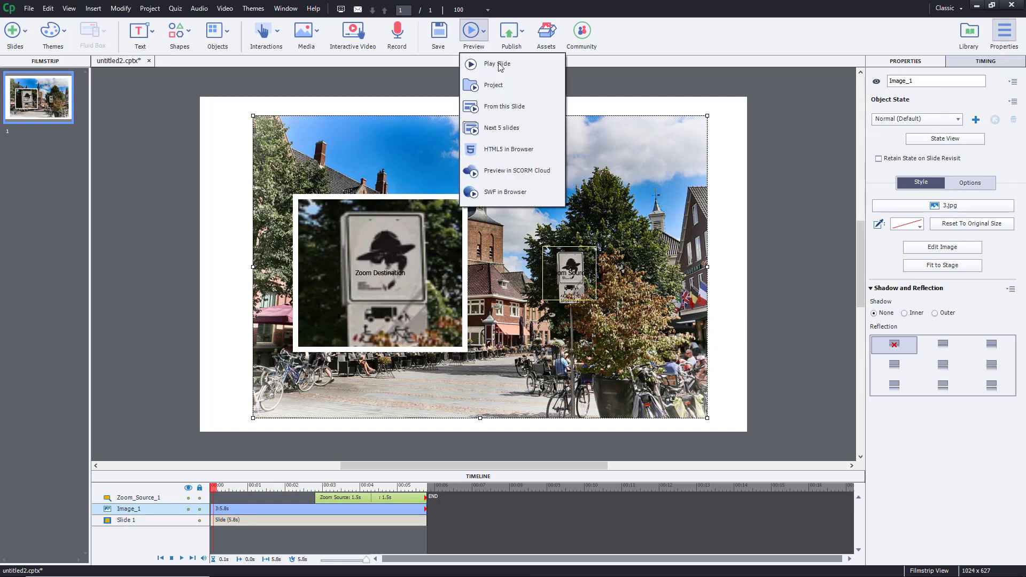
click(524, 91)
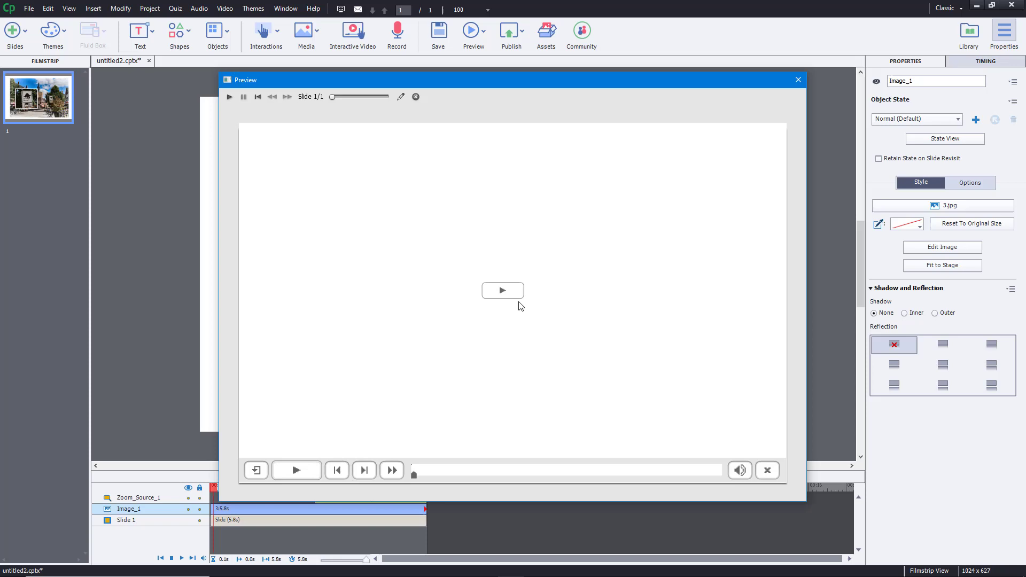
click(512, 296)
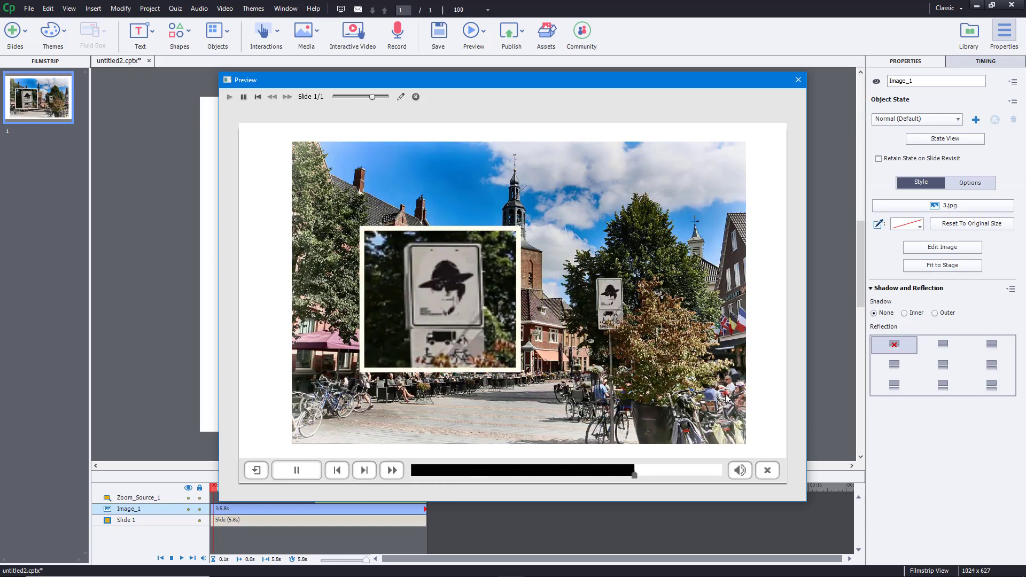
click(798, 80)
click(368, 498)
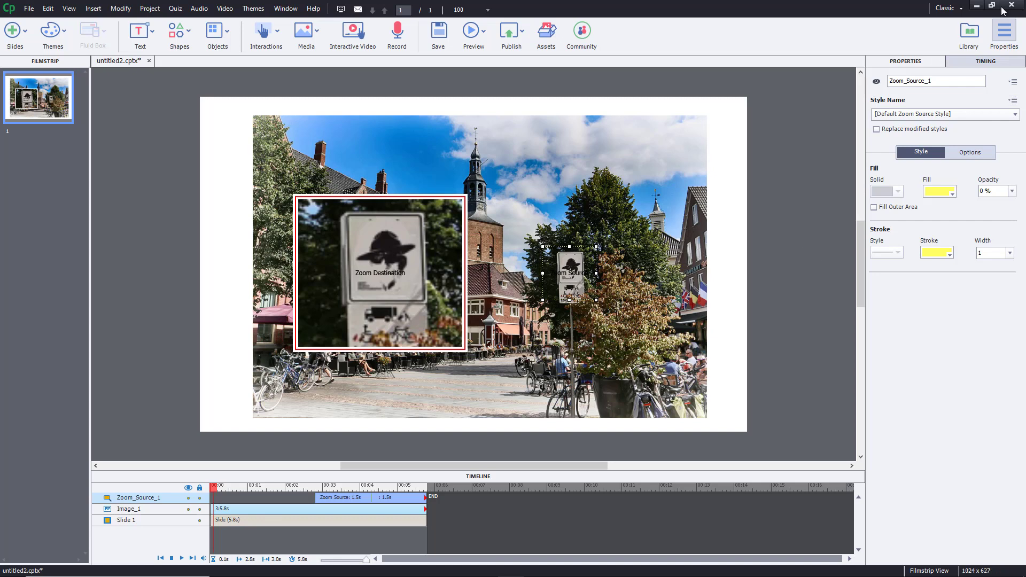
- Set the zoom's display time to 2 sec, zoom duration to 0.5 sec, and start at 3s
click(986, 63)
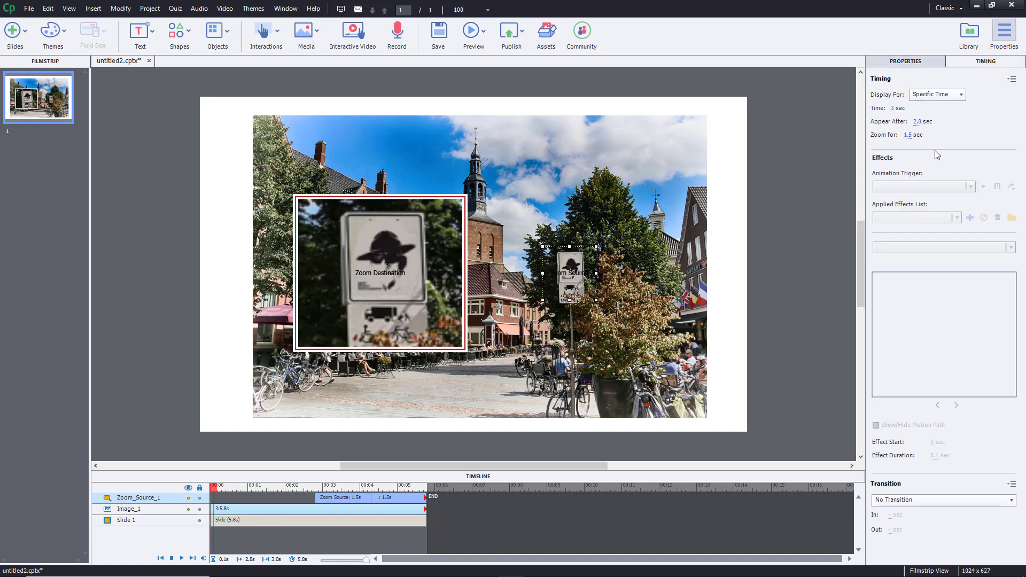
click(895, 108)
text(2)
key(Return)
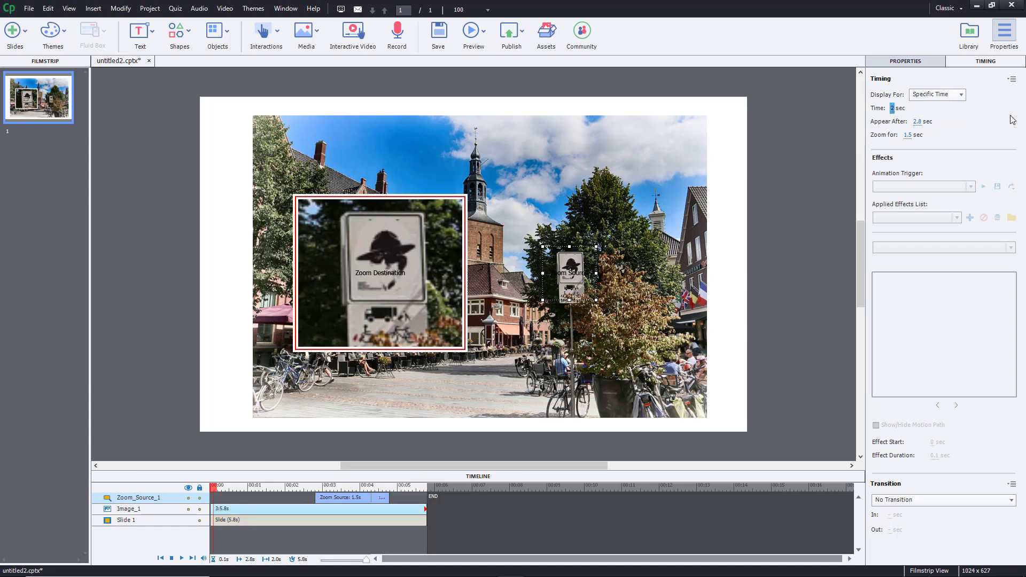
click(907, 136)
text(.5)
key(Return)
drag(330, 498, 337, 498)
- Apply a Fade In and Out transition with 0.2-second in and out durations
click(936, 499)
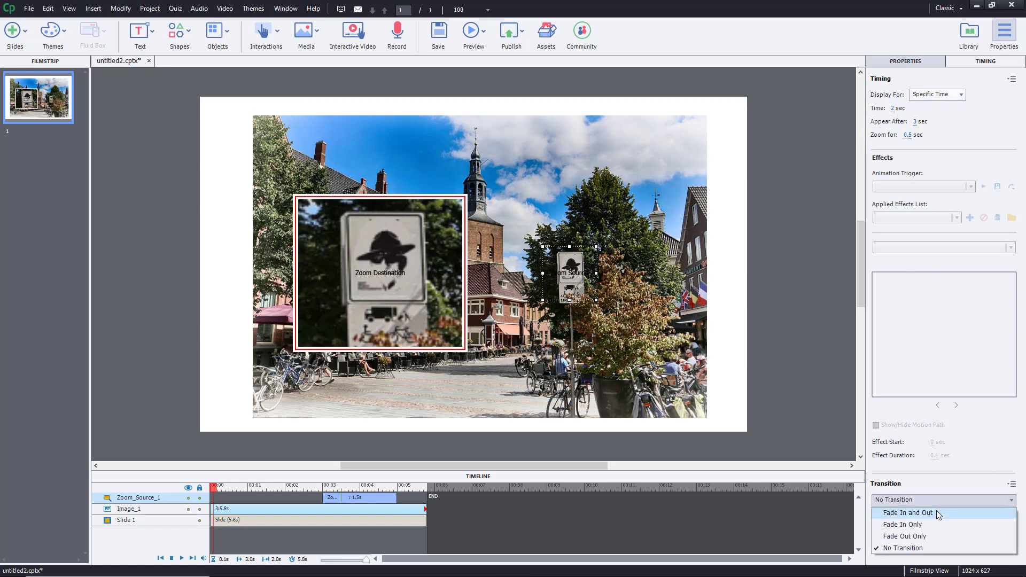
click(936, 512)
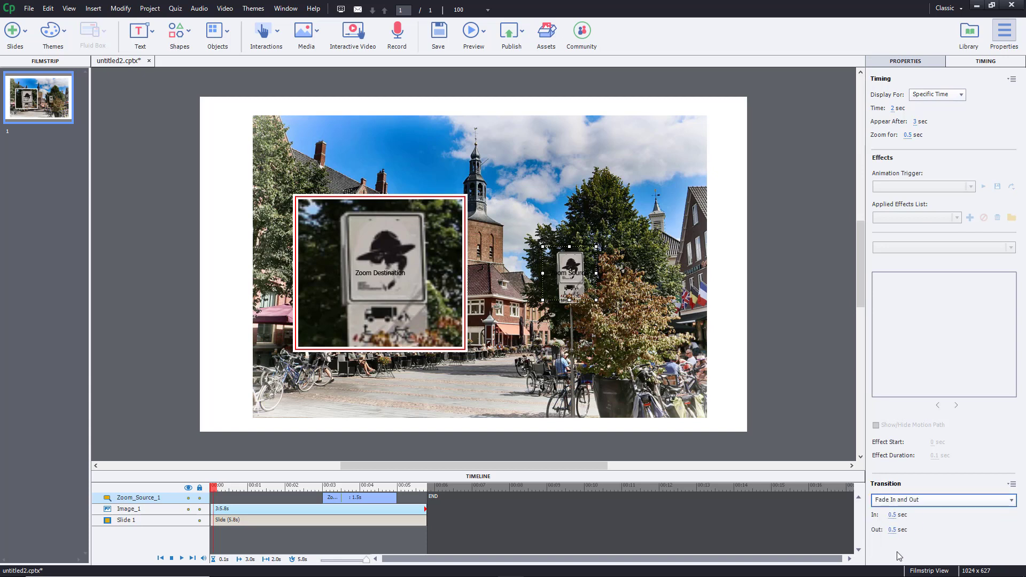
click(892, 514)
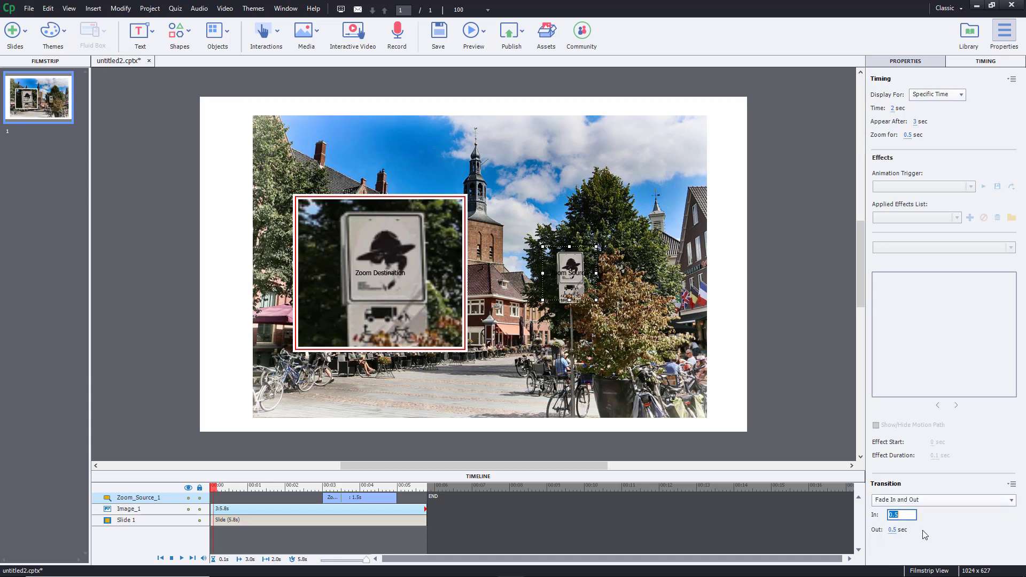
text(.2)
click(892, 530)
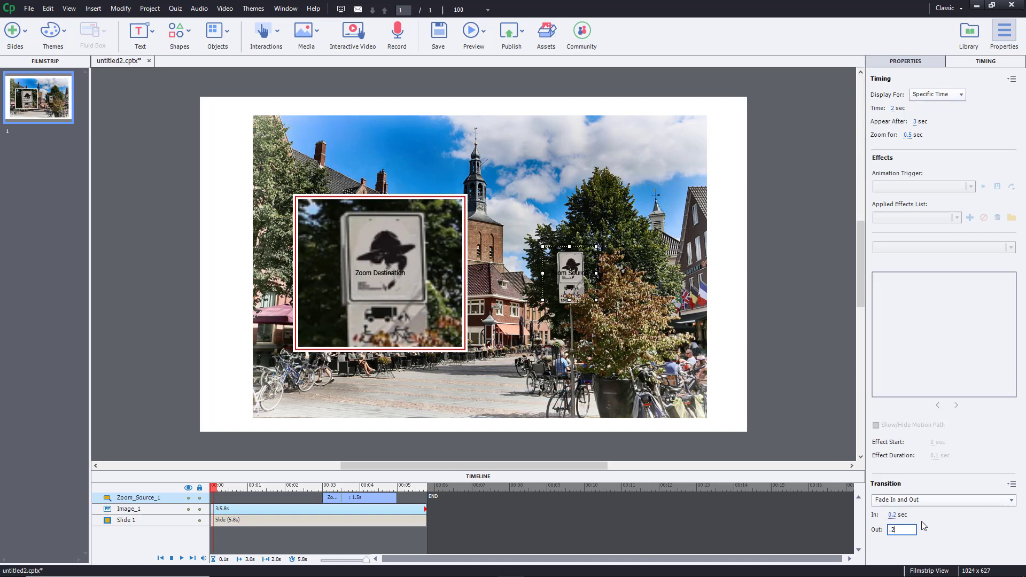
text(0.2)
key(Return)
- Preview the whole project and replay it from the start to watch the town photo zoom
click(471, 33)
click(492, 85)
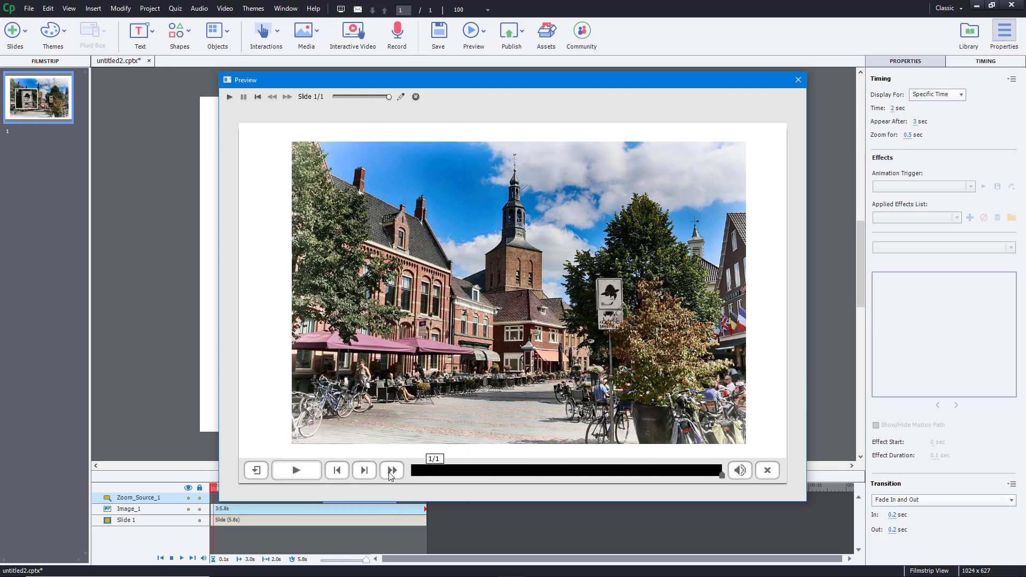
click(427, 470)
click(297, 470)
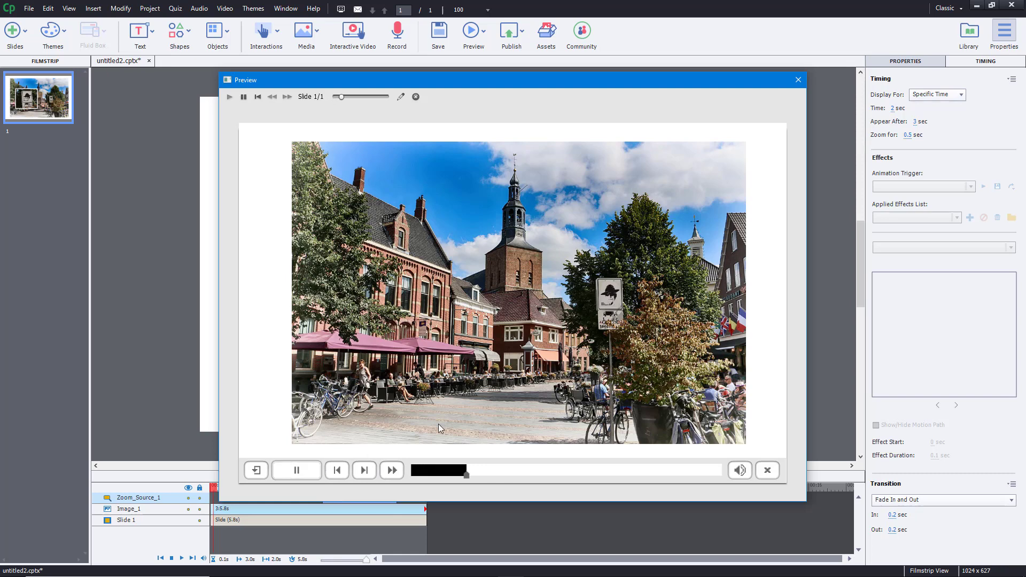